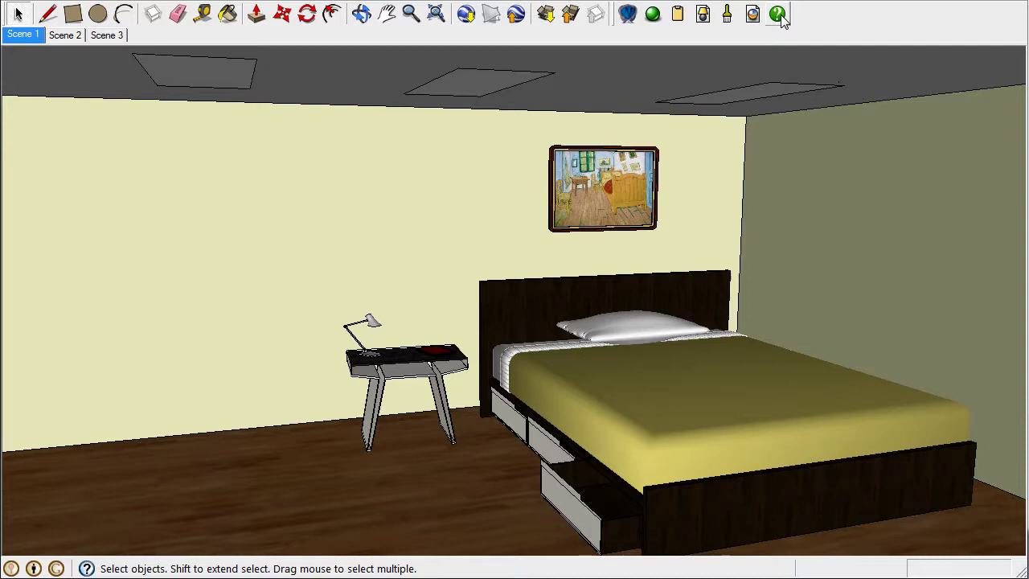
Apply the Reflective preset to the wood floor material and raise reflection to 55%.
{"action": "right_click", "coordinate": [468, 521]}
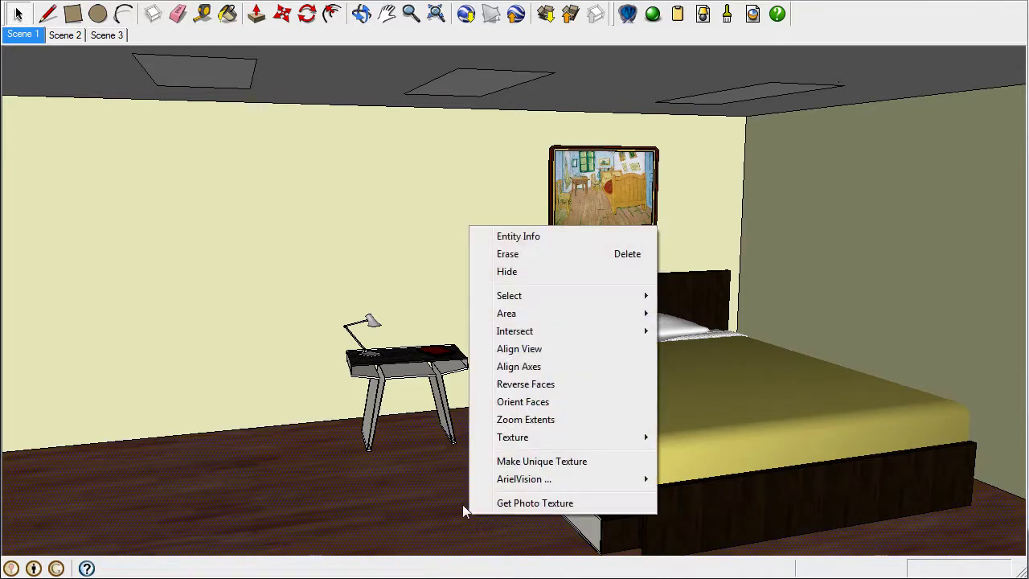
{"action": "mouse_move", "coordinate": [523, 479]}
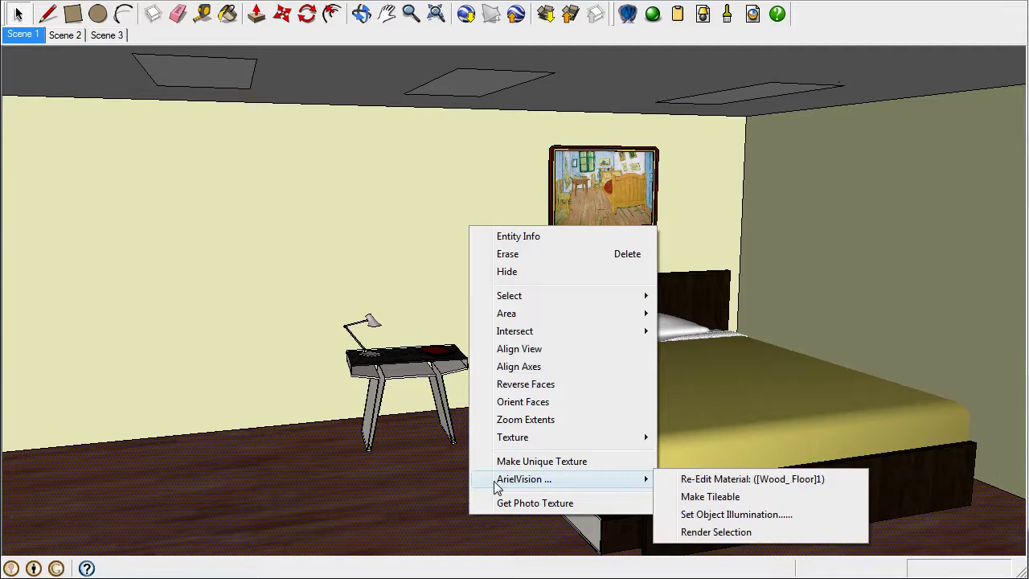
{"action": "left_click", "coordinate": [723, 480]}
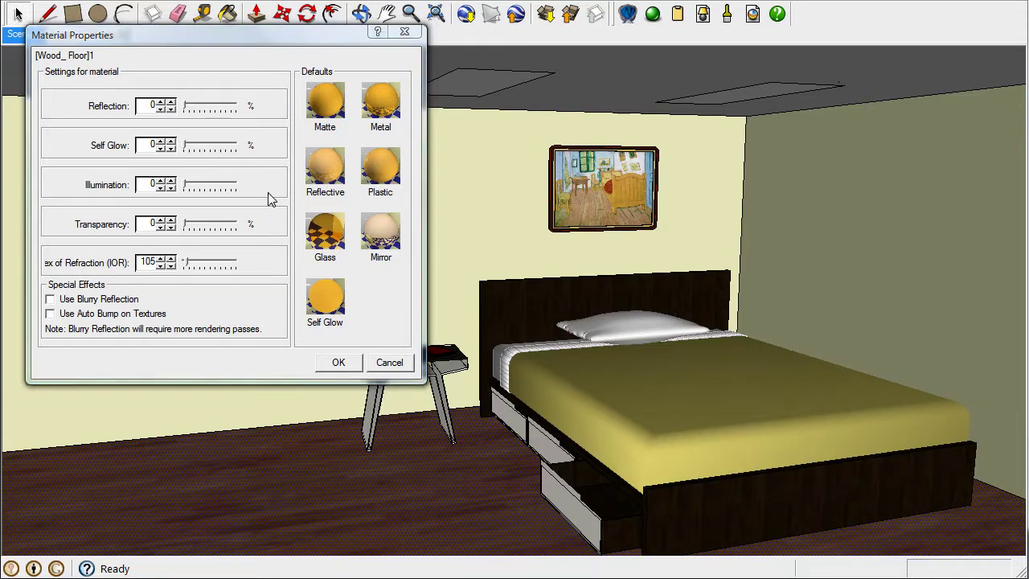
{"action": "left_click", "coordinate": [322, 176]}
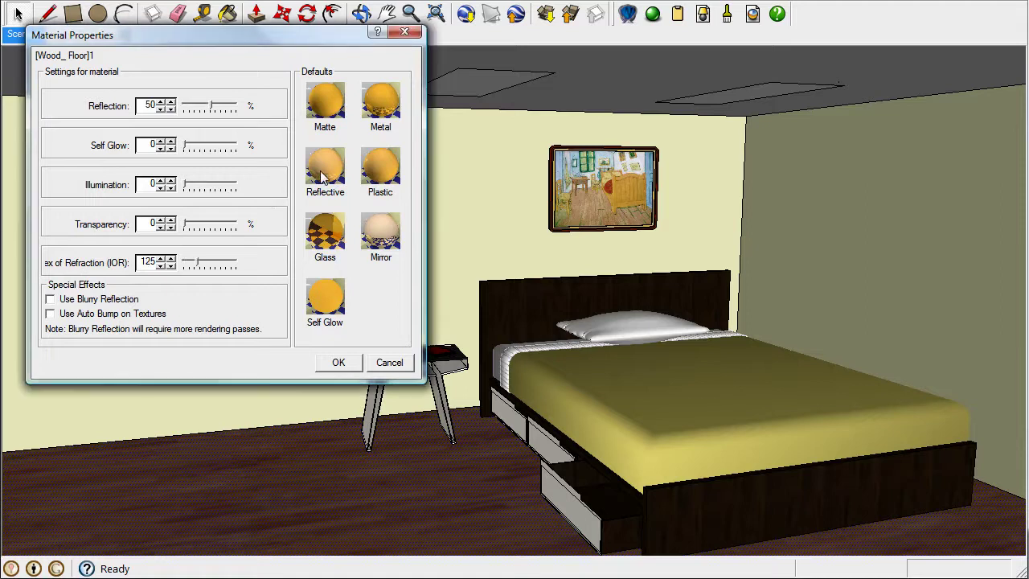
{"action": "left_click", "coordinate": [172, 102]}
{"action": "left_click", "coordinate": [171, 103]}
{"action": "left_click", "coordinate": [321, 361]}
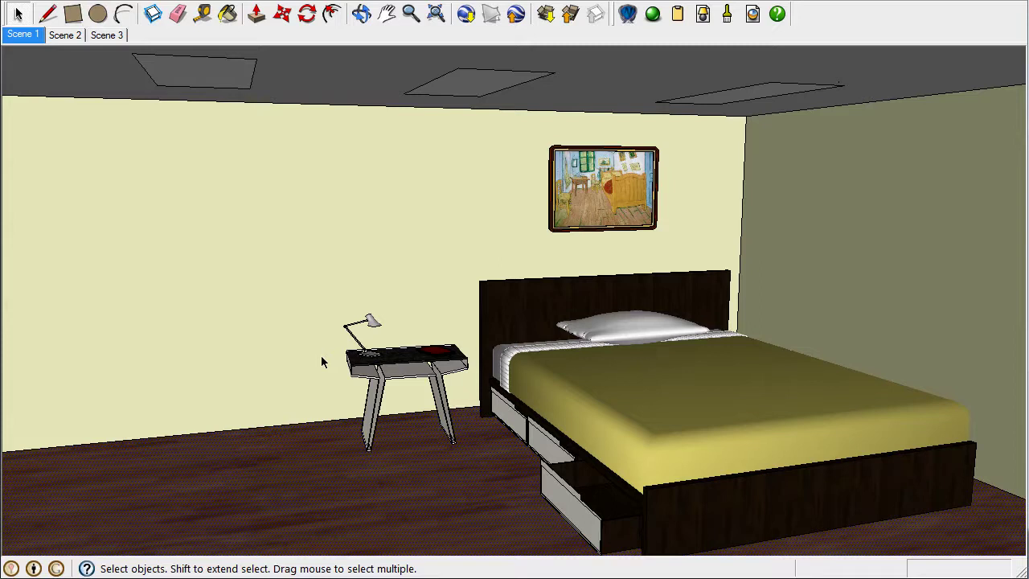
Set the desk material's reflection to 80% in ArielVision.
{"action": "right_click", "coordinate": [405, 359]}
{"action": "mouse_move", "coordinate": [457, 320]}
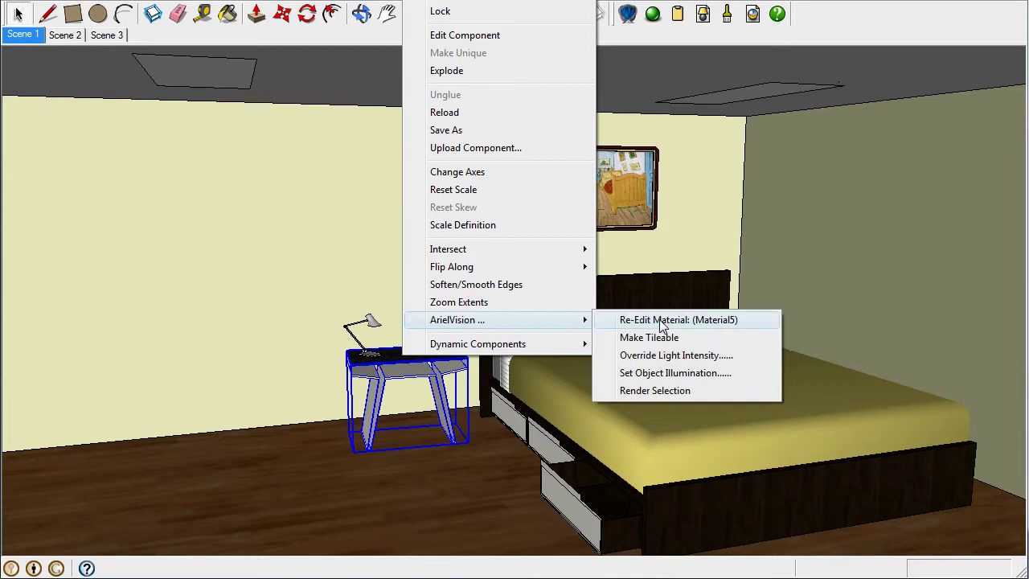
{"action": "left_click", "coordinate": [662, 320]}
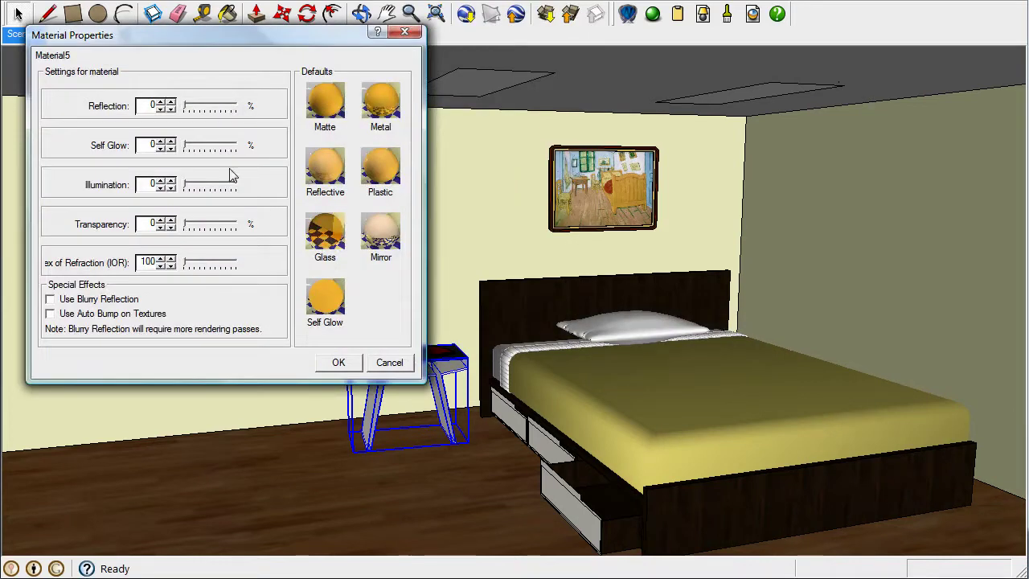
{"action": "left_click", "coordinate": [224, 108]}
{"action": "left_click", "coordinate": [333, 366]}
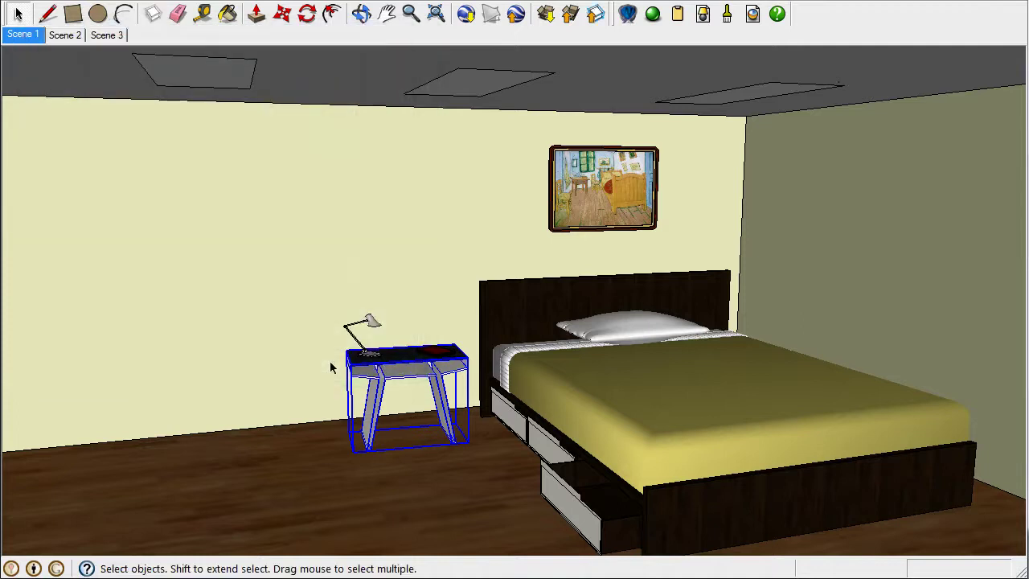
Apply the Reflective preset to the bed material (Material3).
{"action": "right_click", "coordinate": [521, 307]}
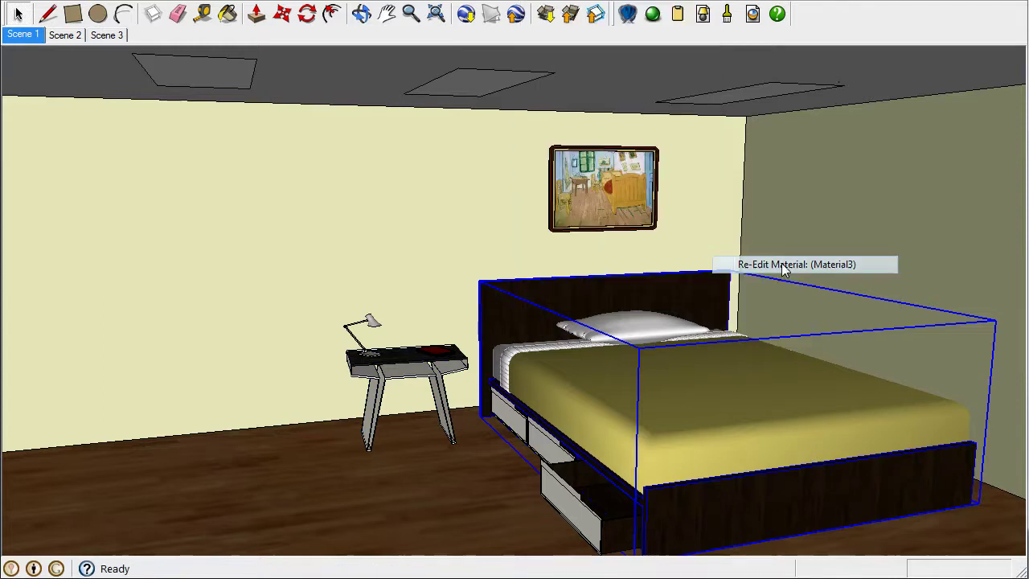
{"action": "left_click", "coordinate": [784, 270]}
{"action": "left_click", "coordinate": [333, 160]}
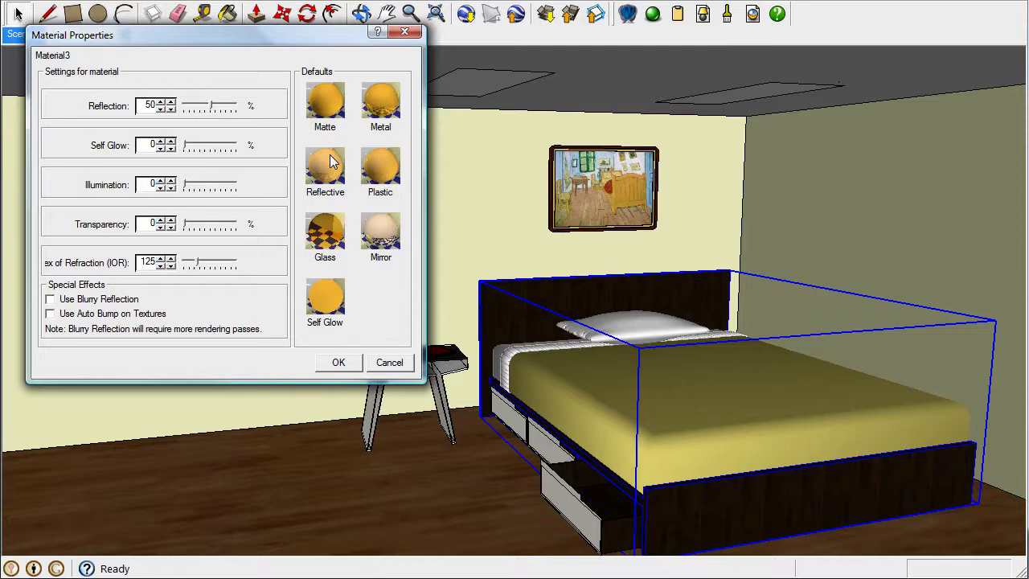
{"action": "left_click", "coordinate": [336, 363]}
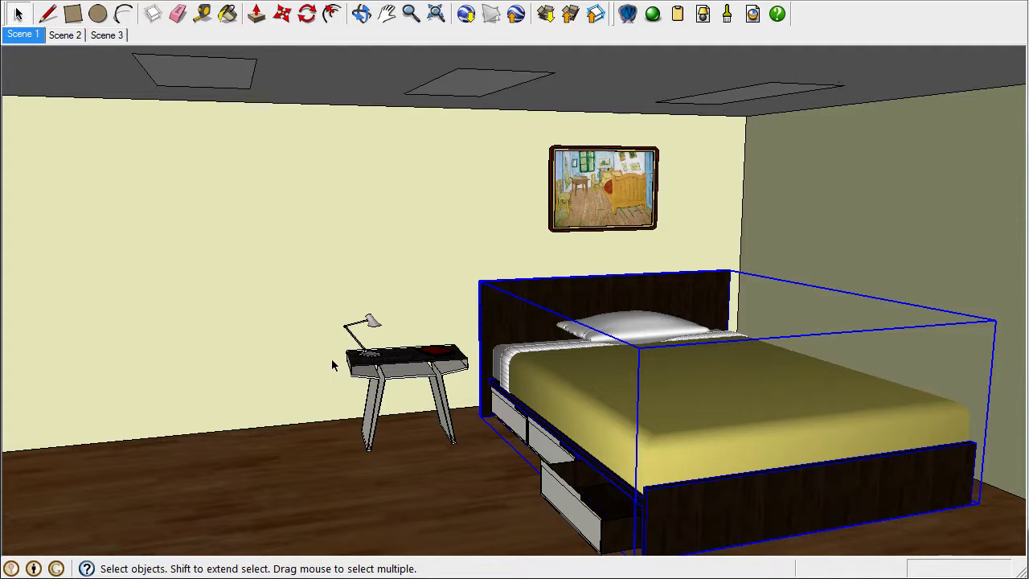
In Scene 2, set the left ceiling panel's object illumination to 60.
{"action": "left_click", "coordinate": [64, 35]}
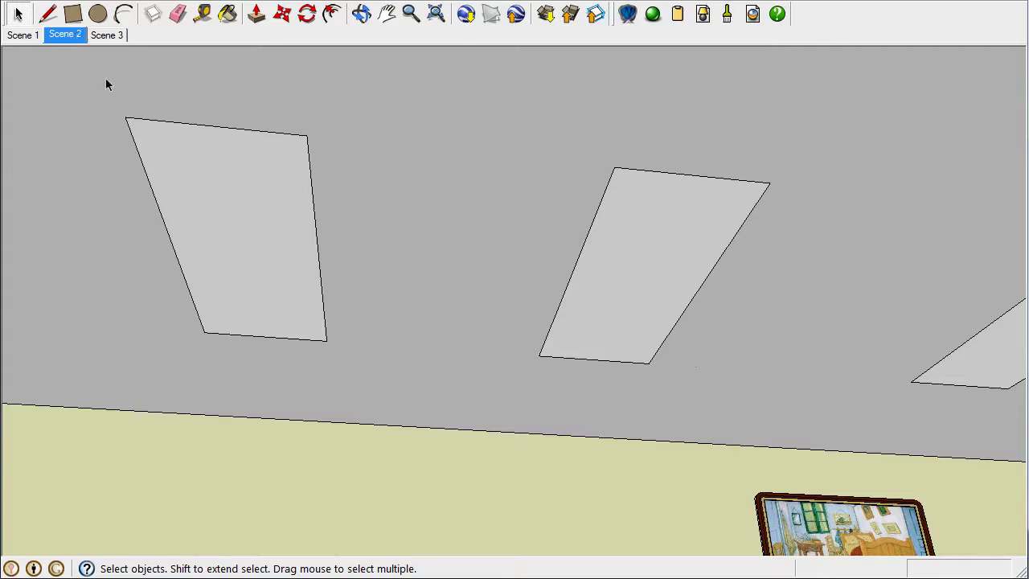
{"action": "right_click", "coordinate": [222, 229]}
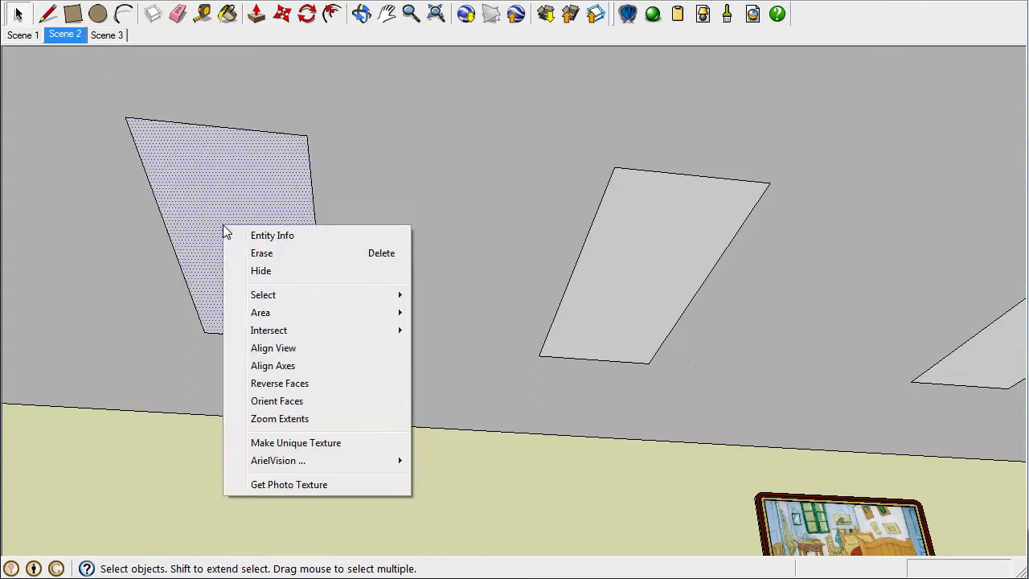
{"action": "mouse_move", "coordinate": [279, 460]}
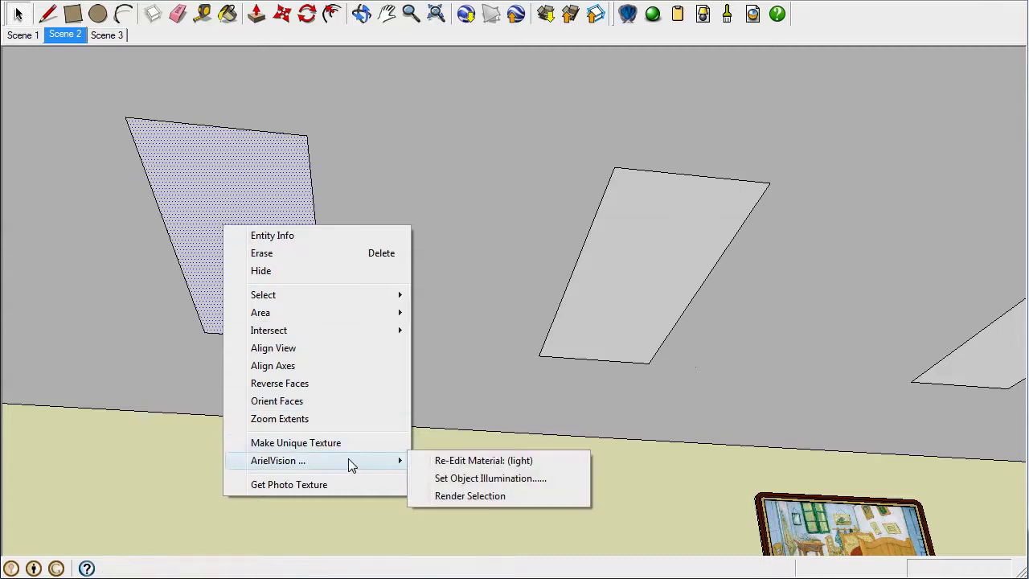
{"action": "left_click", "coordinate": [421, 483]}
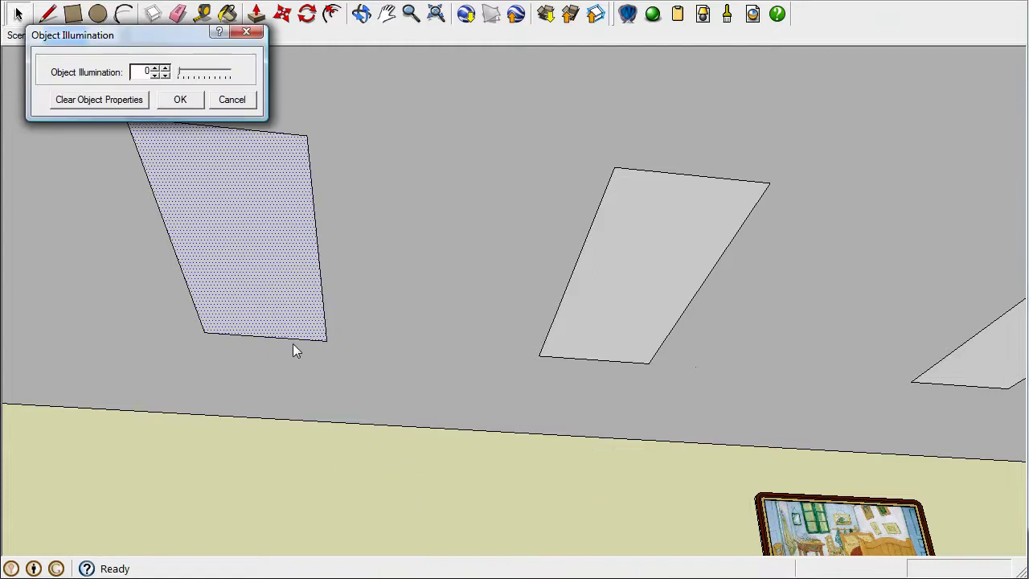
{"action": "left_click", "coordinate": [205, 73]}
{"action": "left_click", "coordinate": [155, 76]}
{"action": "left_click", "coordinate": [181, 100]}
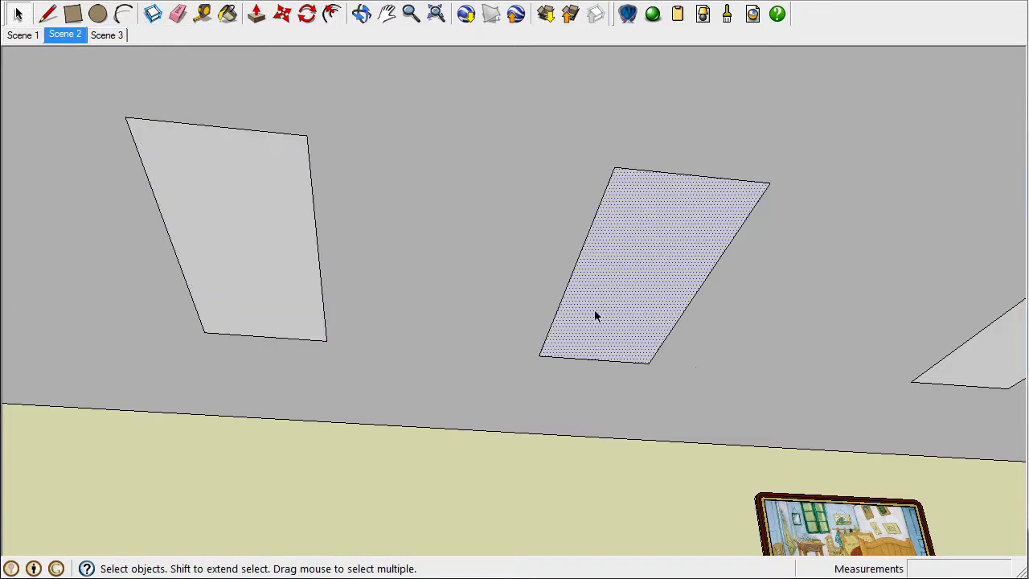
Set the middle ceiling panel's object illumination to 60, then return to Scene 1.
{"action": "right_click", "coordinate": [602, 288]}
{"action": "mouse_move", "coordinate": [657, 519]}
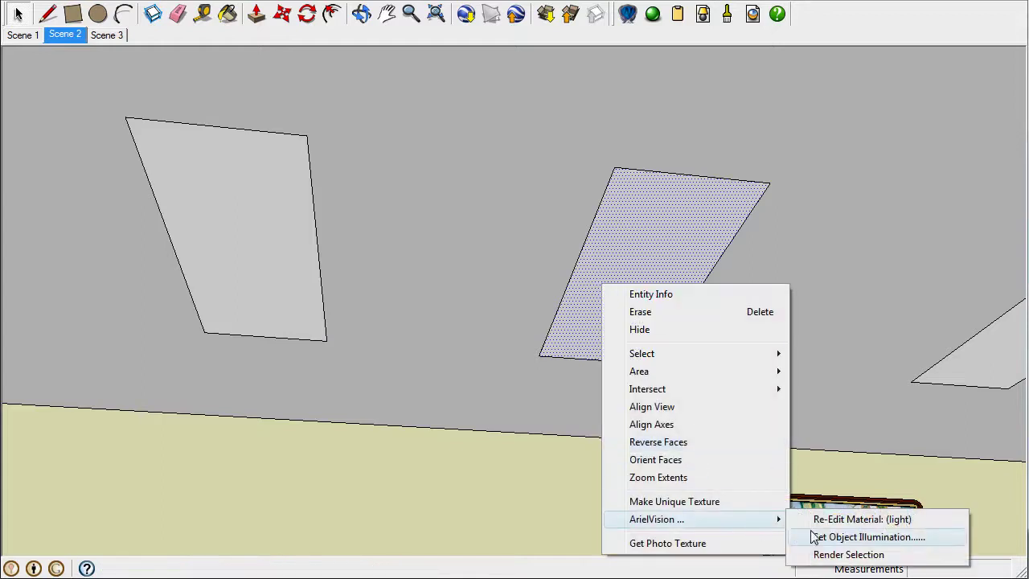
{"action": "left_click", "coordinate": [813, 537]}
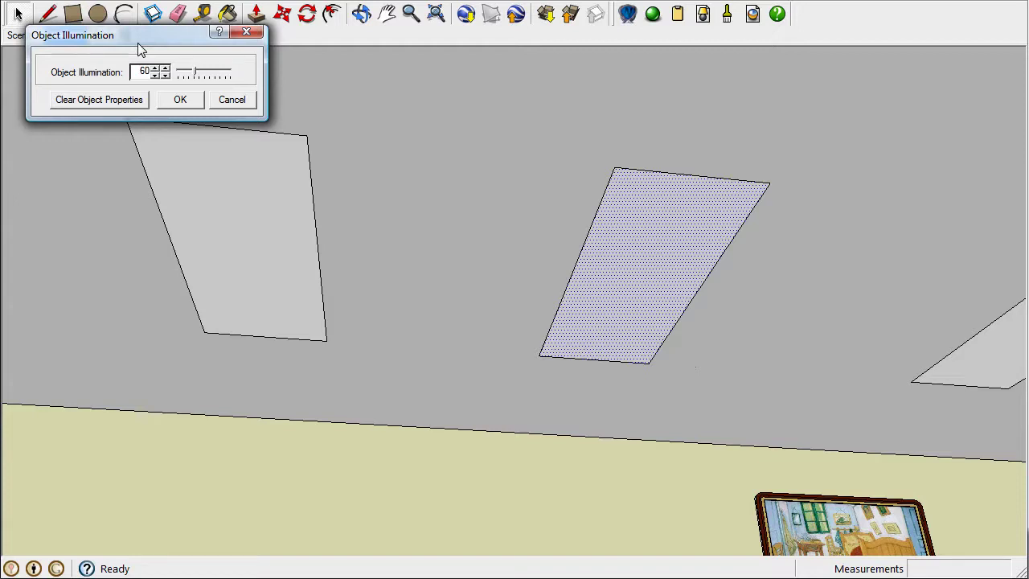
{"action": "key", "text": "Return"}
{"action": "left_click", "coordinate": [33, 36]}
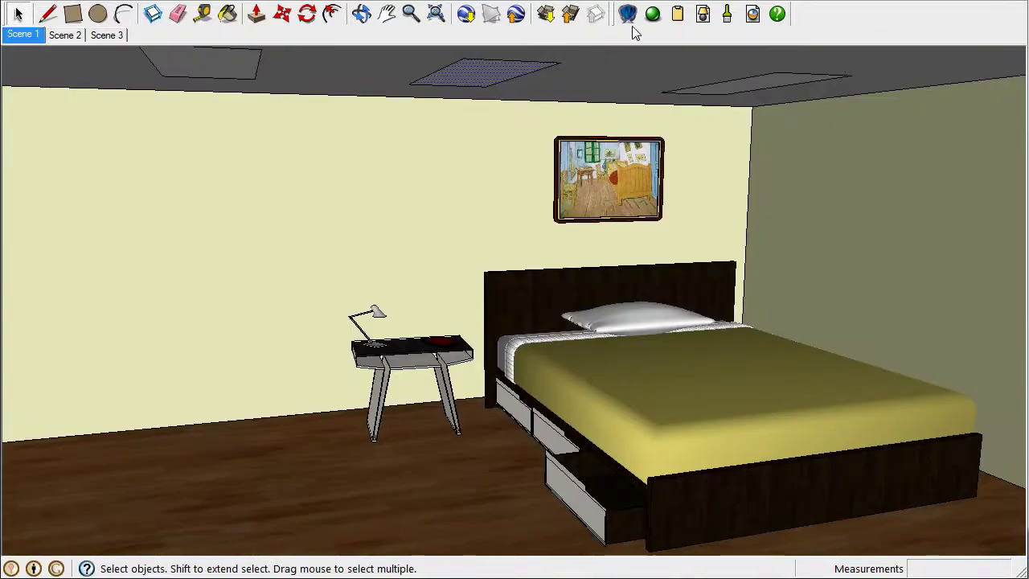
Start an ArielVision ray-trace render of the bedroom.
{"action": "left_click", "coordinate": [649, 20]}
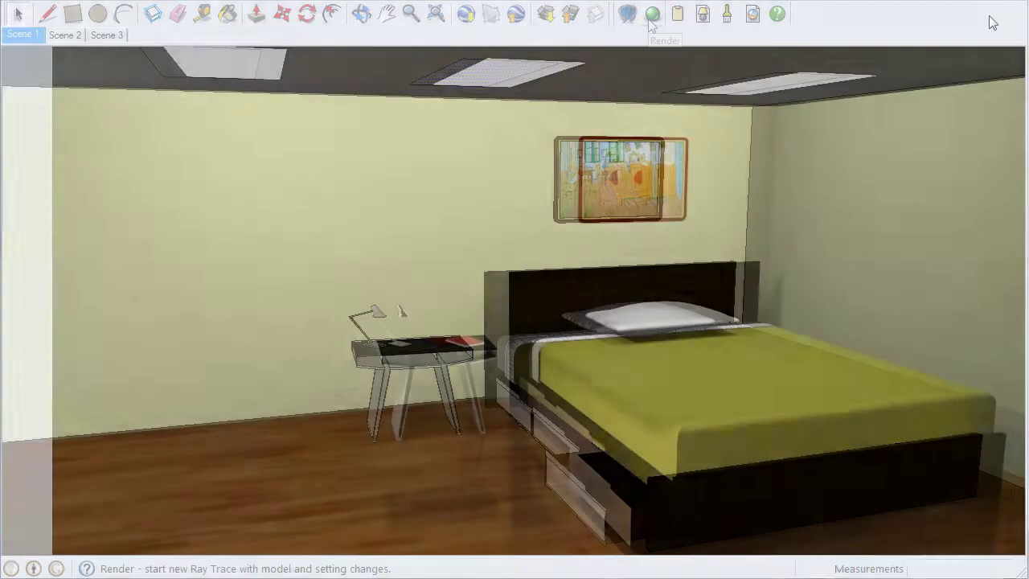